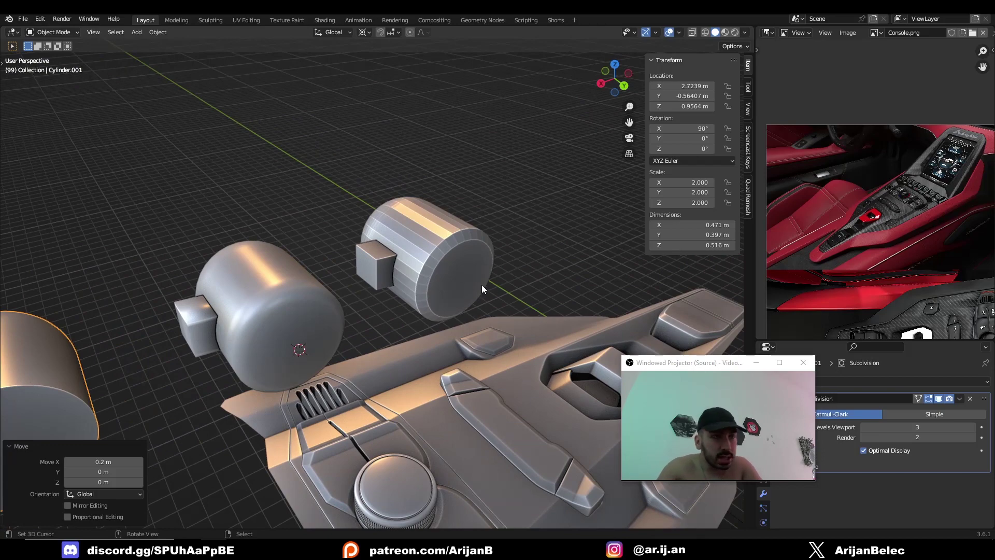
Step: Examine the shading of the cylinders' flat ends and rims from several angles
{"action": "left_click", "coordinate": [431, 261]}
{"action": "middle_click_drag", "start_coordinate": [432, 261], "coordinate": [345, 297]}
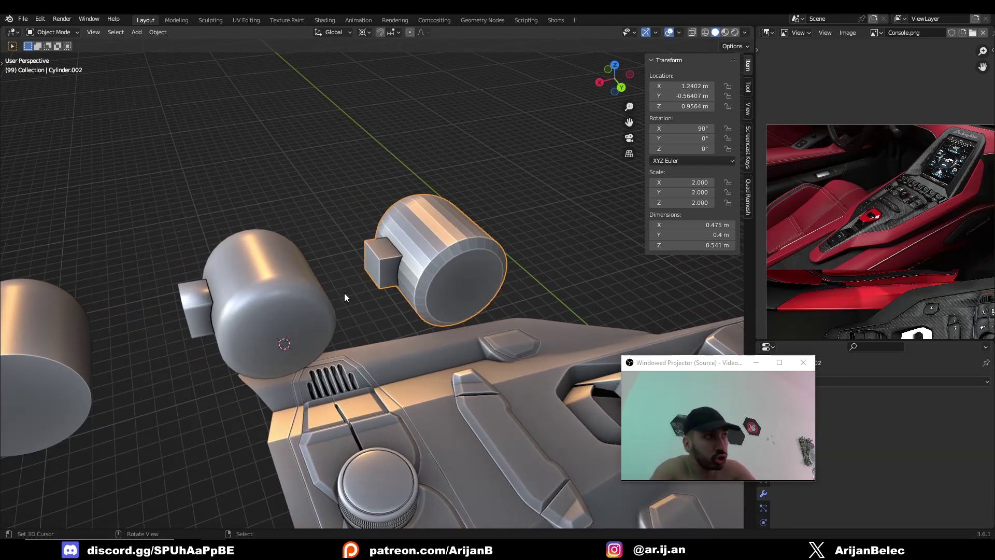
{"action": "middle_click_drag", "start_coordinate": [197, 296], "coordinate": [354, 305]}
{"action": "right_click", "coordinate": [393, 319]}
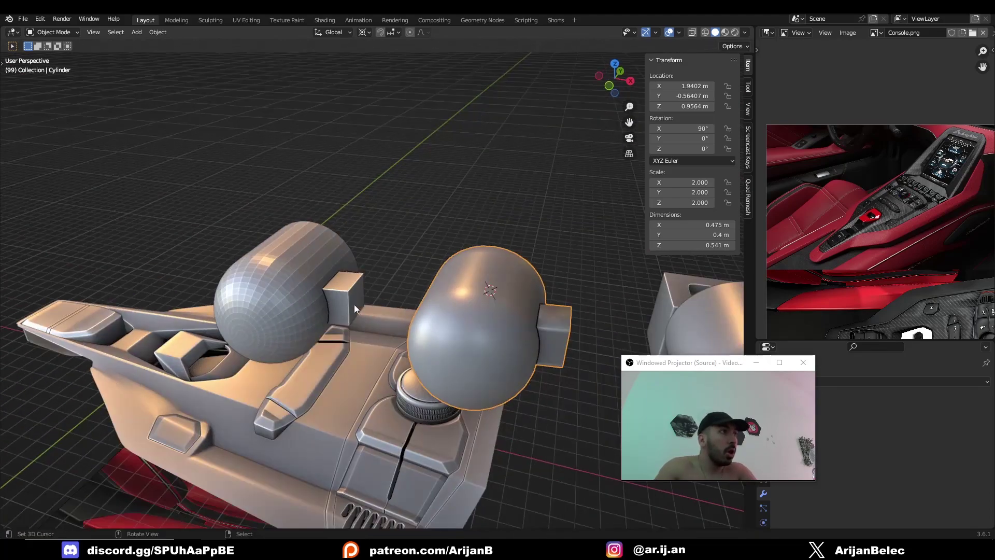
{"action": "middle_click_drag", "start_coordinate": [493, 346], "coordinate": [457, 334]}
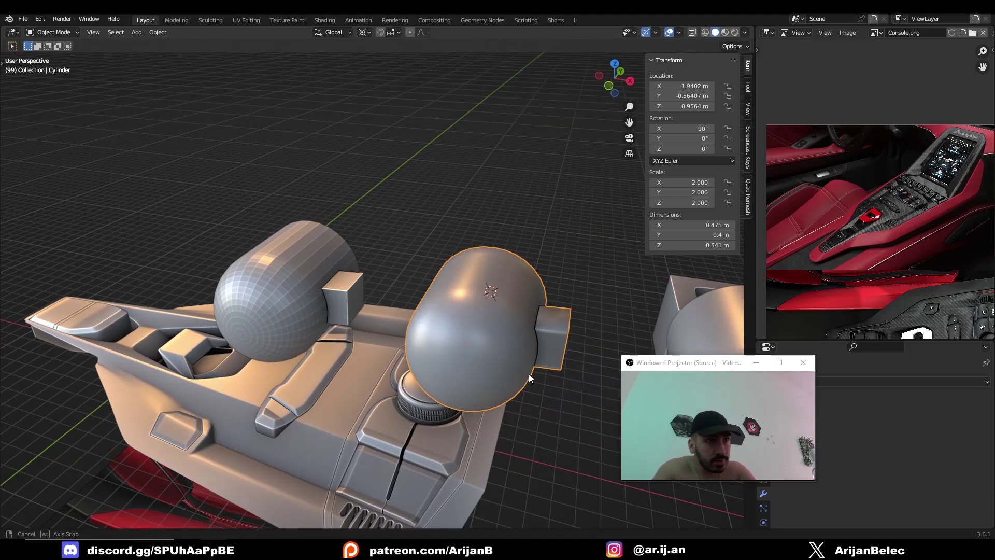
{"action": "middle_click_drag", "start_coordinate": [528, 374], "coordinate": [305, 311]}
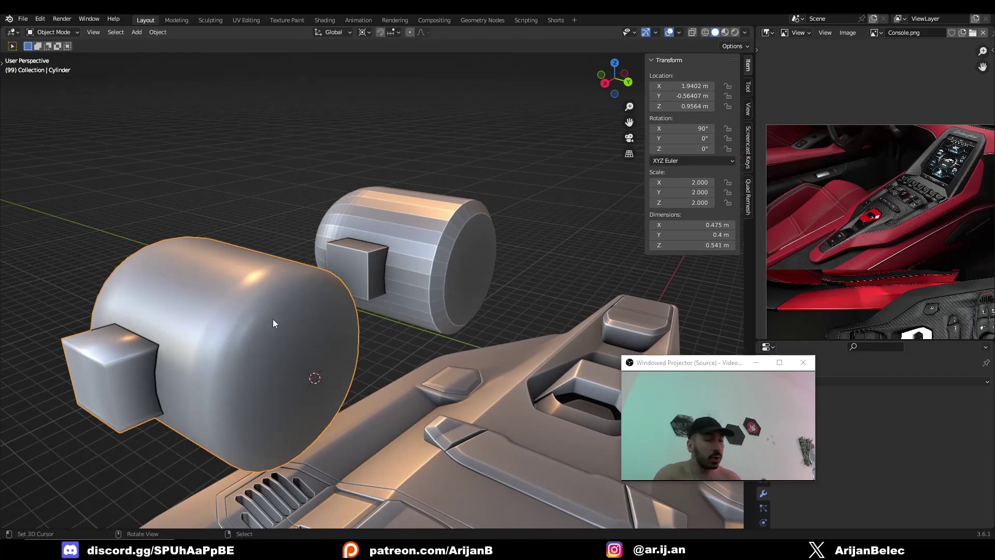
{"action": "middle_click_drag", "start_coordinate": [268, 334], "coordinate": [289, 314]}
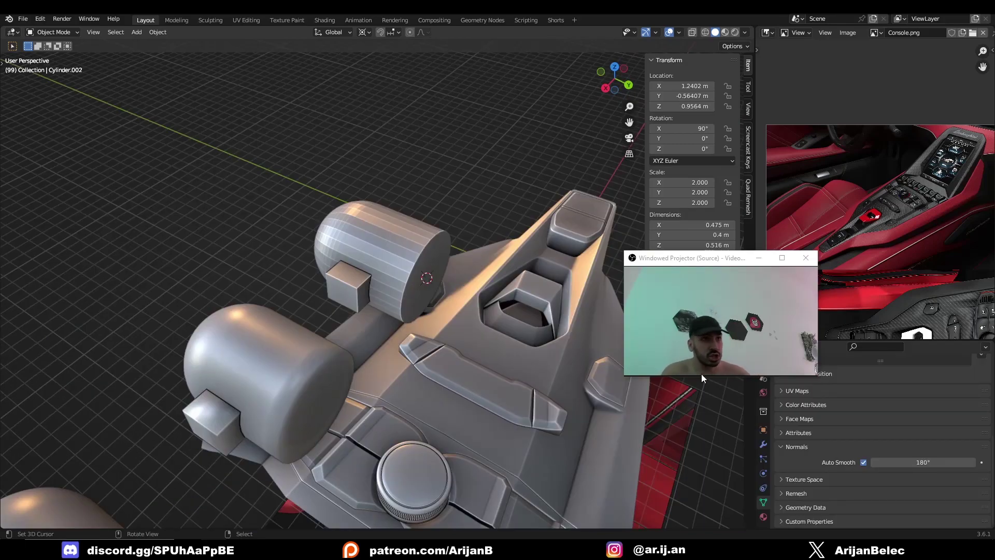
{"action": "middle_click_drag", "start_coordinate": [477, 329], "coordinate": [452, 318]}
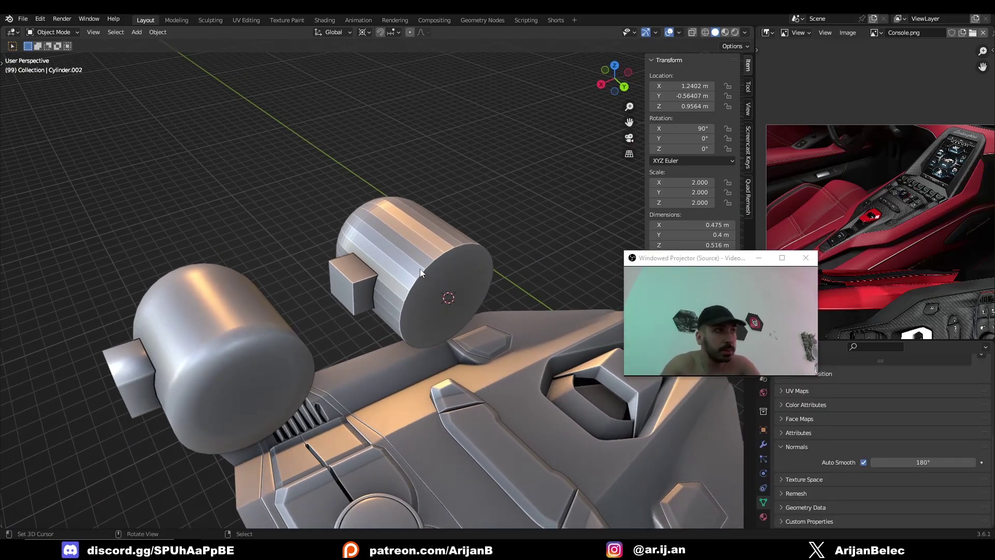
{"action": "middle_click_drag", "start_coordinate": [419, 269], "coordinate": [431, 265]}
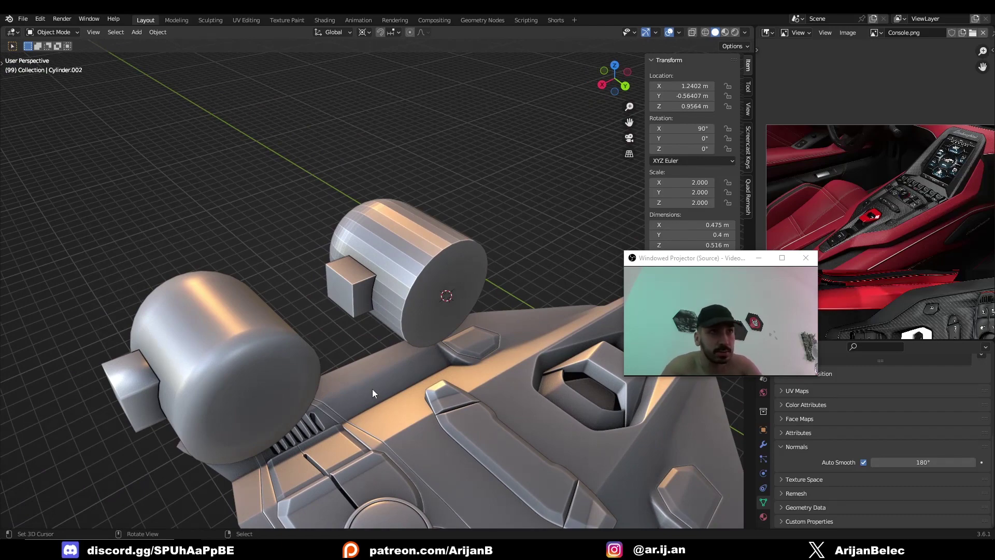
Step: Mark the edge loop around the middle cylinder's flat end as sharp
{"action": "middle_click_drag", "start_coordinate": [373, 389], "coordinate": [351, 394]}
{"action": "right_click", "coordinate": [338, 261], "text": "alt"}
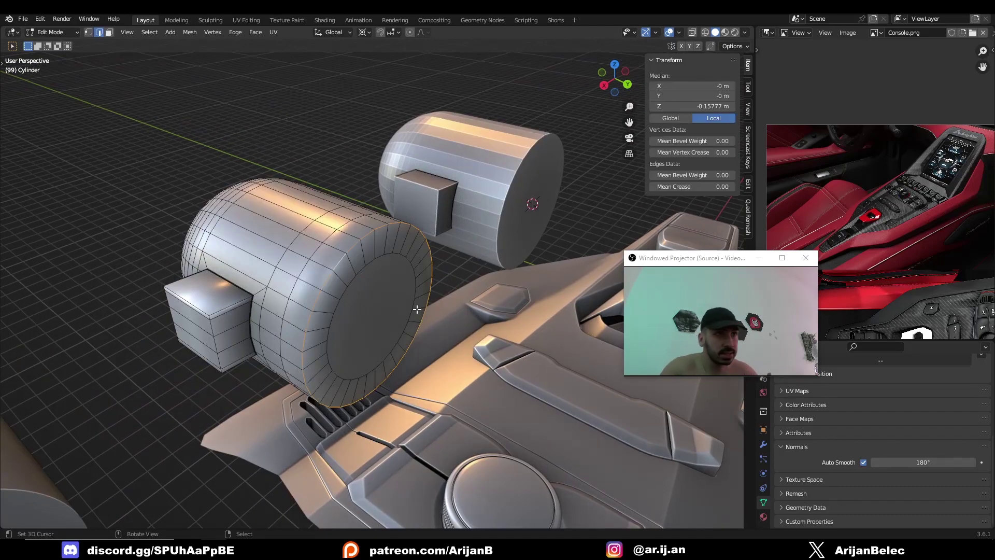
{"action": "key", "text": "ctrl+e"}
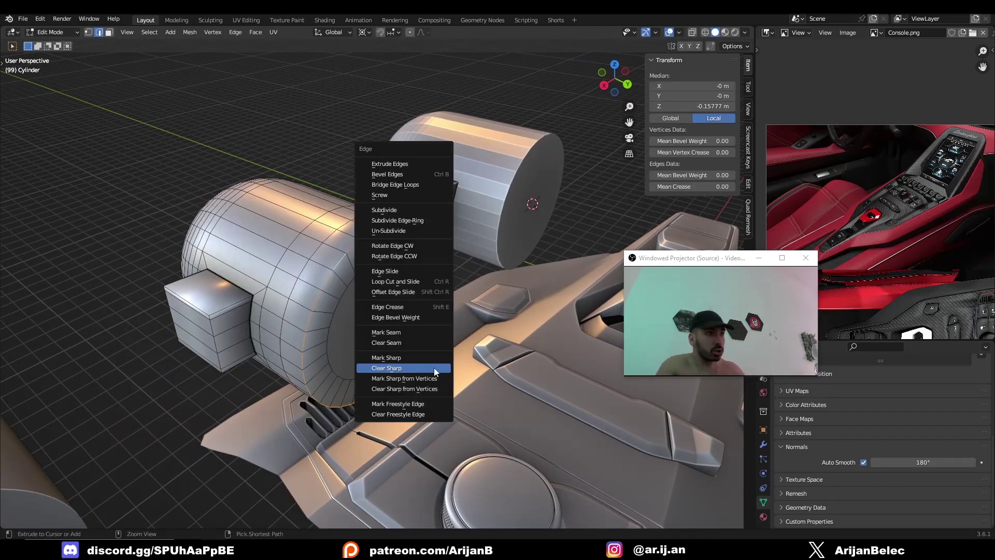
{"action": "left_click", "coordinate": [408, 355]}
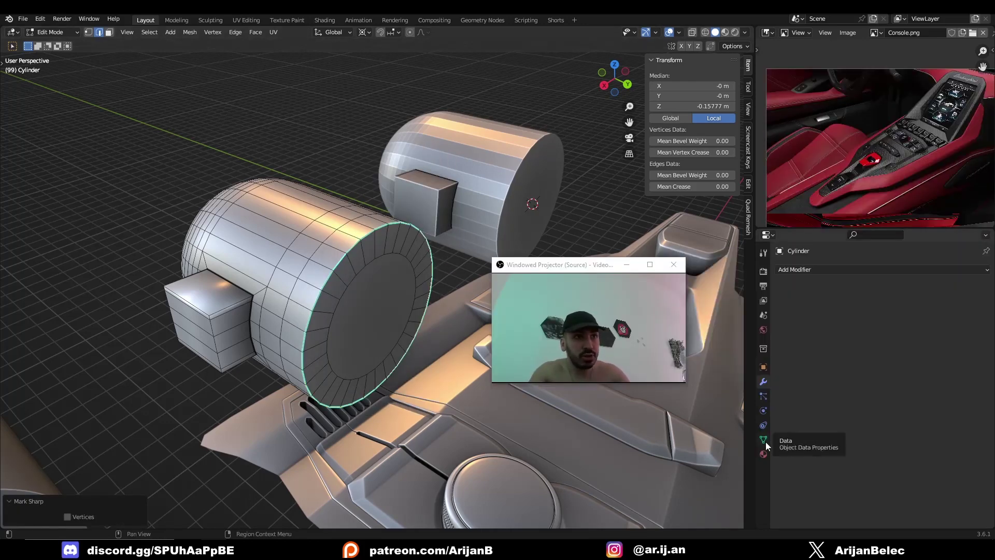
Step: Inspect the Auto Smooth option in the Normals settings of the cylinder's mesh data
{"action": "left_click", "coordinate": [764, 441]}
{"action": "scroll", "coordinate": [826, 412], "scroll_direction": "down", "scroll_amount": 1}
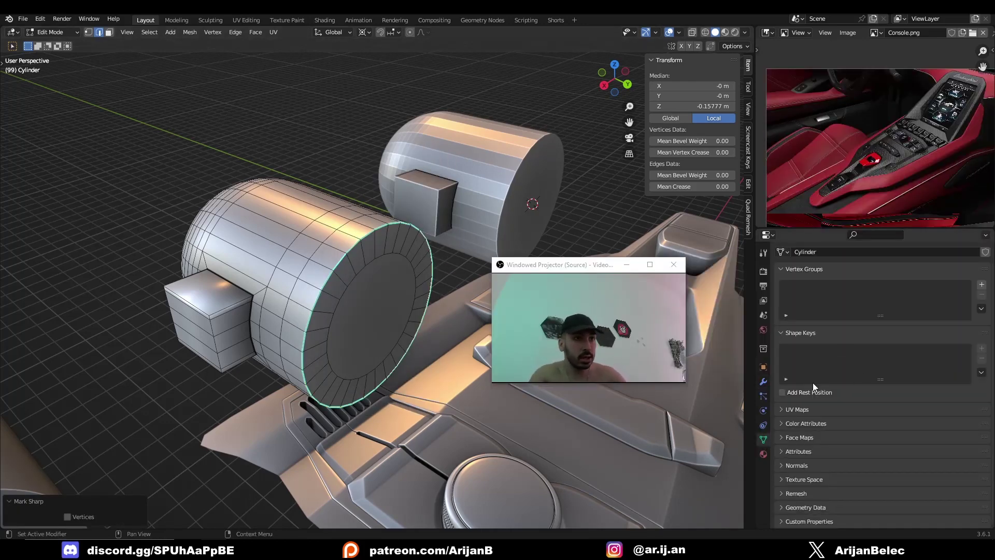
{"action": "left_click", "coordinate": [786, 466]}
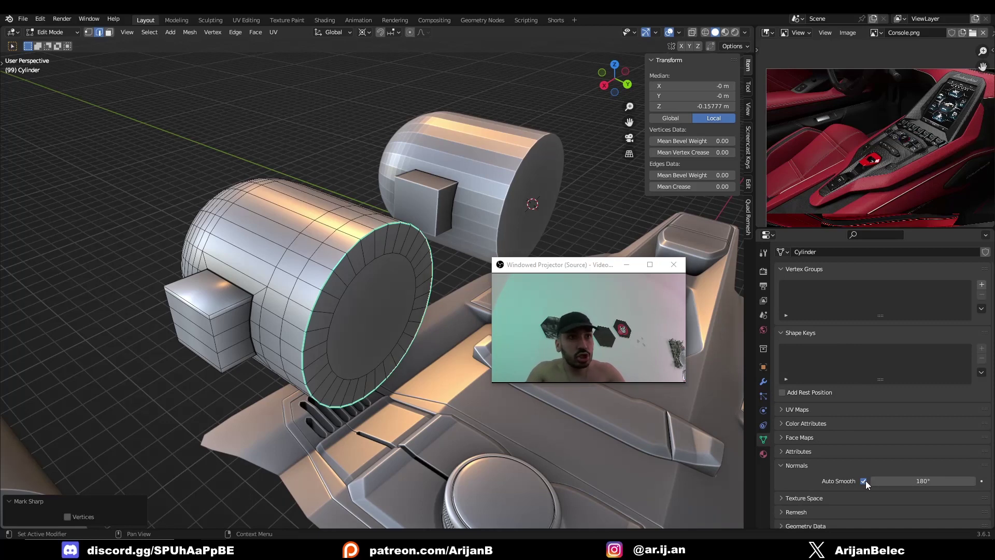
{"action": "mouse_move", "coordinate": [873, 481]}
{"action": "left_mouse_down"}
{"action": "mouse_move", "coordinate": [855, 481]}
{"action": "mouse_move", "coordinate": [853, 468]}
{"action": "left_mouse_up"}
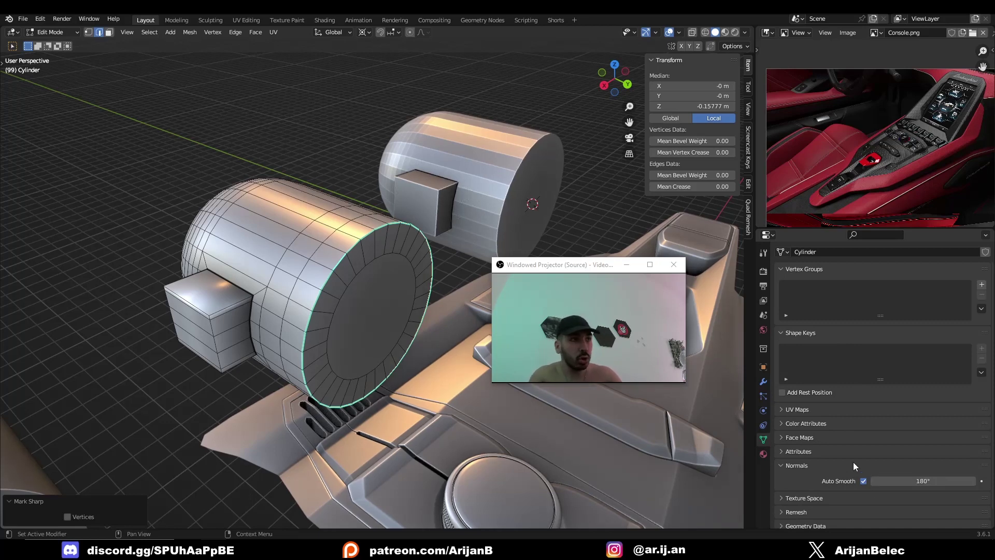
Step: Return to Object Mode and examine the middle cylinder's shading at its flat end, rounded end and side box
{"action": "key", "text": "Tab"}
{"action": "middle_click_drag", "start_coordinate": [325, 359], "coordinate": [388, 290]}
{"action": "left_click_drag", "start_coordinate": [589, 266], "coordinate": [611, 285]}
{"action": "middle_click_drag", "start_coordinate": [497, 342], "coordinate": [326, 269]}
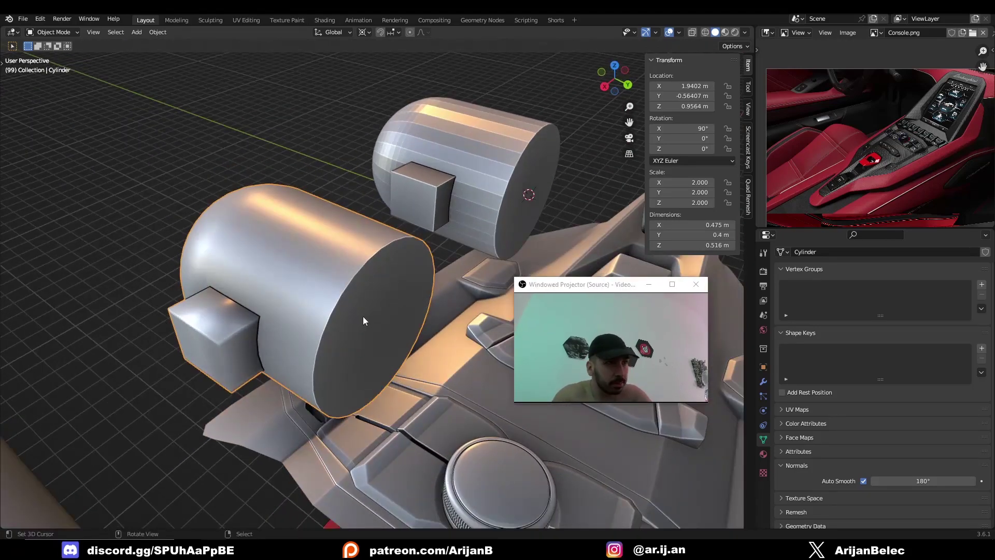
{"action": "middle_click_drag", "start_coordinate": [363, 316], "coordinate": [361, 324]}
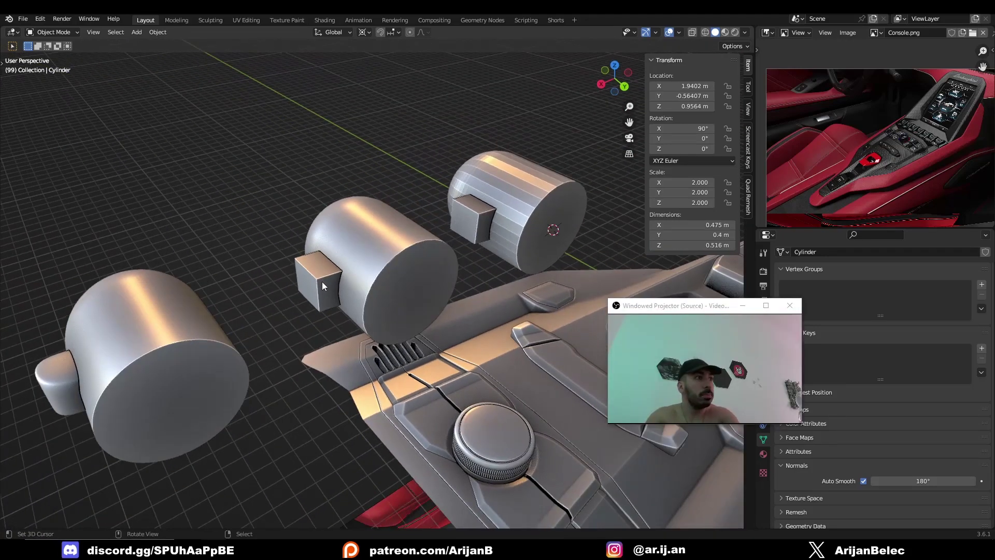
{"action": "middle_click_drag", "start_coordinate": [321, 281], "coordinate": [351, 286]}
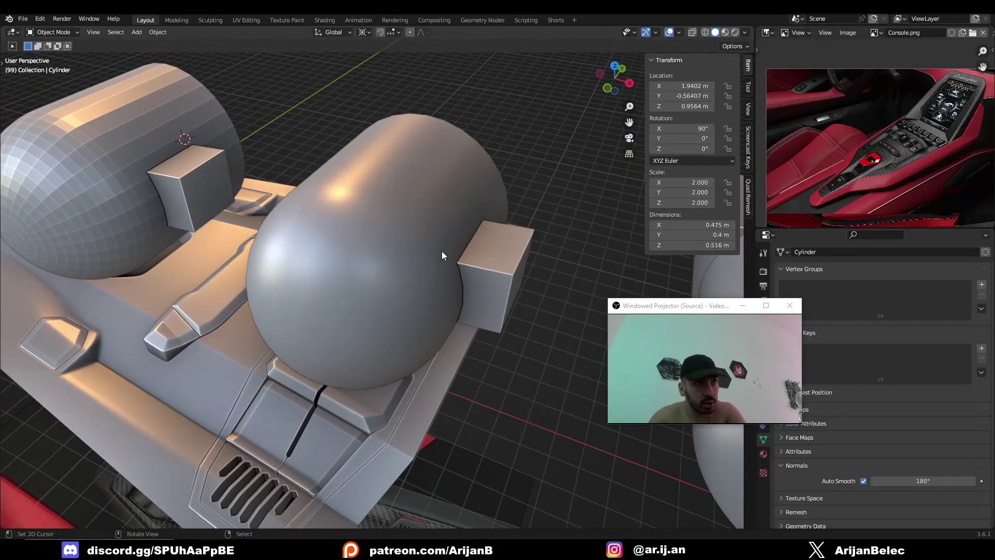
{"action": "scroll", "coordinate": [418, 275], "scroll_direction": "down", "scroll_amount": 1}
{"action": "scroll", "coordinate": [361, 350], "scroll_direction": "up", "scroll_amount": 2}
{"action": "middle_click_drag", "start_coordinate": [418, 276], "coordinate": [266, 265]}
Step: Add a Subdivision Surface modifier to the middle cylinder
{"action": "left_click", "coordinate": [362, 354]}
{"action": "scroll", "coordinate": [268, 281], "scroll_direction": "down", "scroll_amount": 2}
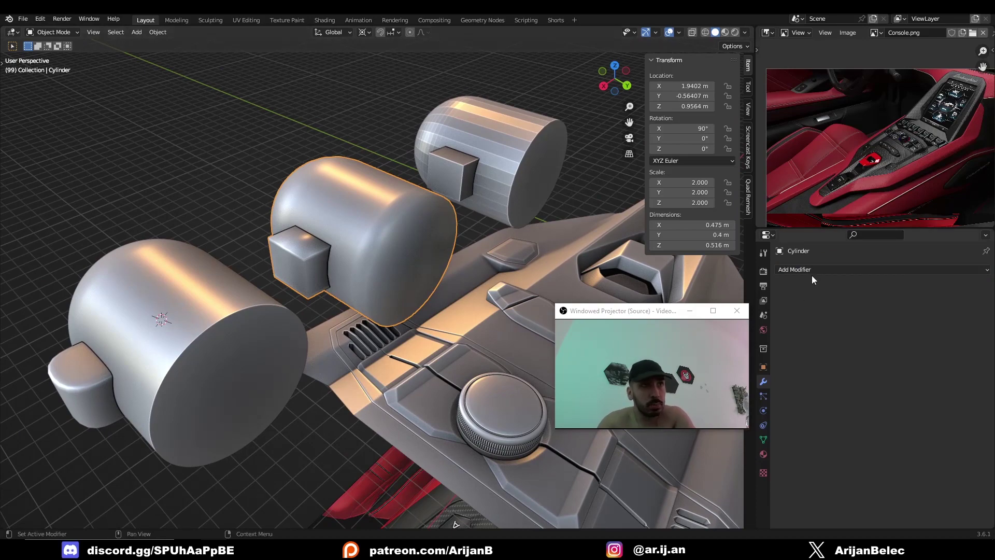
{"action": "left_click", "coordinate": [811, 270]}
{"action": "left_click", "coordinate": [793, 456]}
Step: Examine how the subdivision affects the rim of the middle cylinder's flat end and its side box
{"action": "middle_click_drag", "start_coordinate": [425, 332], "coordinate": [309, 319]}
{"action": "scroll", "coordinate": [329, 322], "scroll_direction": "down", "scroll_amount": 1}
{"action": "scroll", "coordinate": [375, 288], "scroll_direction": "up", "scroll_amount": 2}
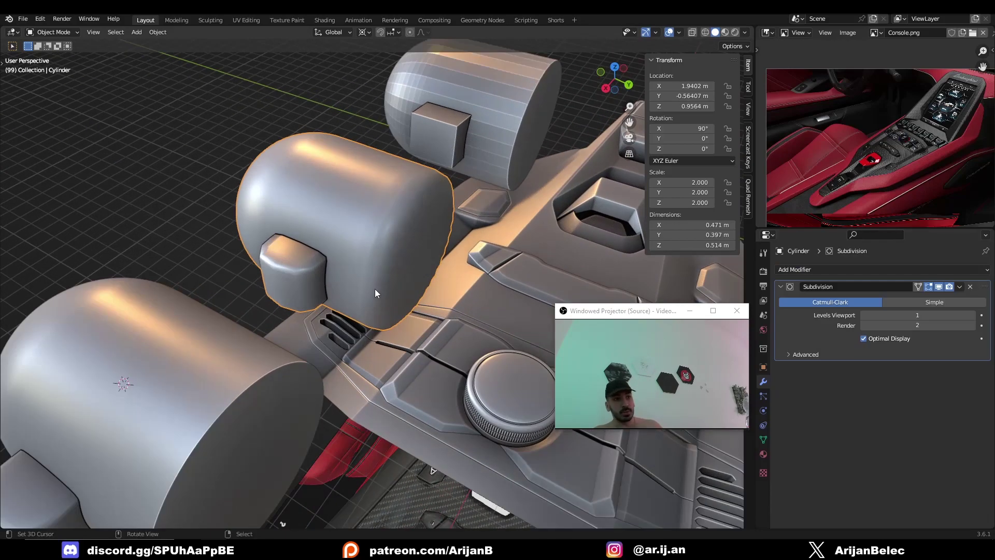
{"action": "scroll", "coordinate": [381, 288], "scroll_direction": "down", "scroll_amount": 3}
{"action": "middle_click_drag", "start_coordinate": [389, 288], "coordinate": [404, 262]}
{"action": "scroll", "coordinate": [373, 245], "scroll_direction": "up", "scroll_amount": 3}
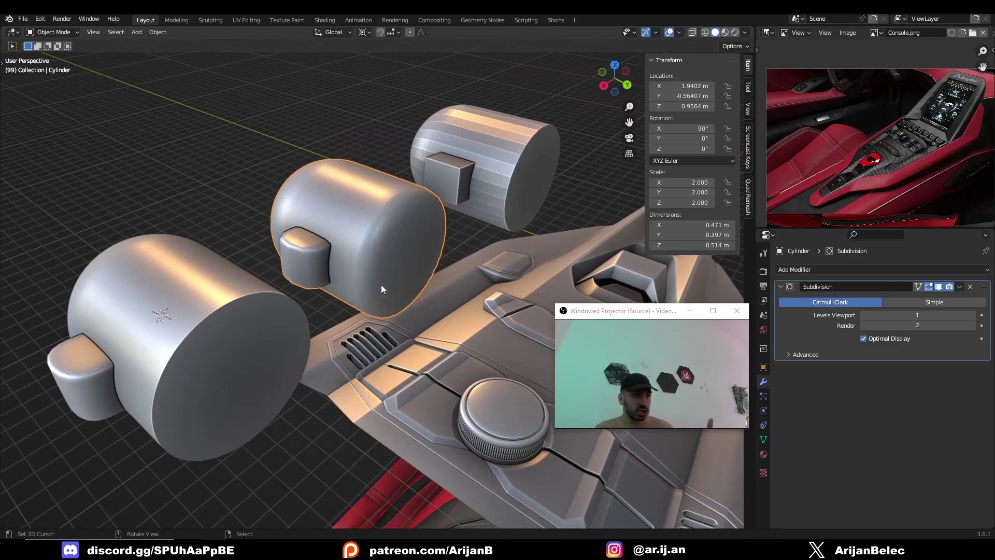
{"action": "middle_click_drag", "start_coordinate": [367, 298], "coordinate": [376, 242]}
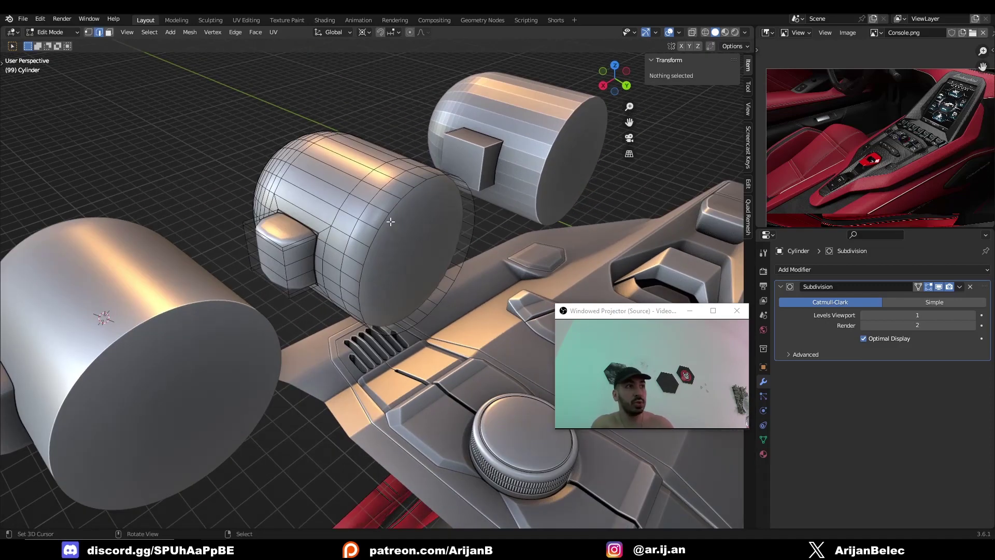
Step: Select the edge loop around the middle cylinder's flat end and set its Mean Crease to 1
{"action": "right_click", "coordinate": [385, 222], "text": "alt"}
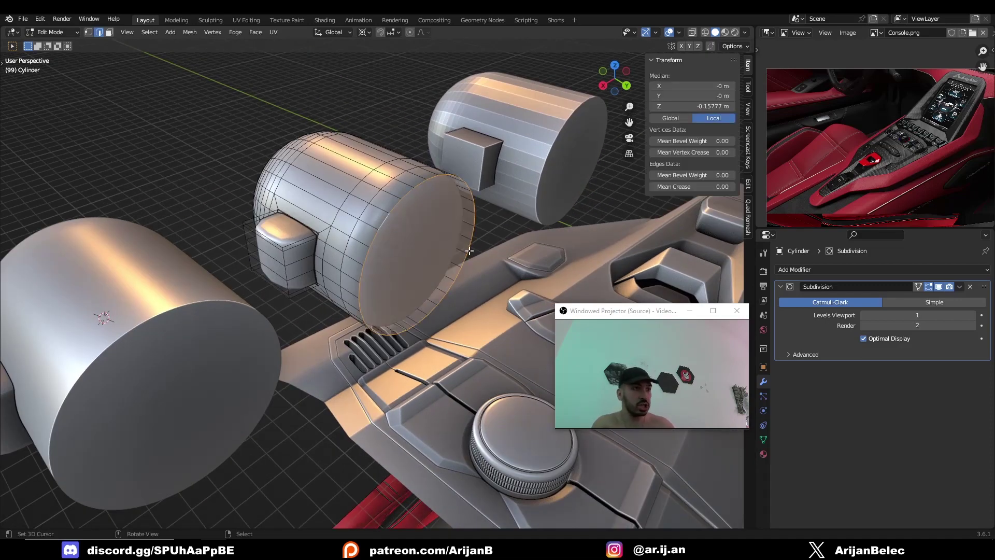
{"action": "key", "text": "n"}
{"action": "key", "text": "n"}
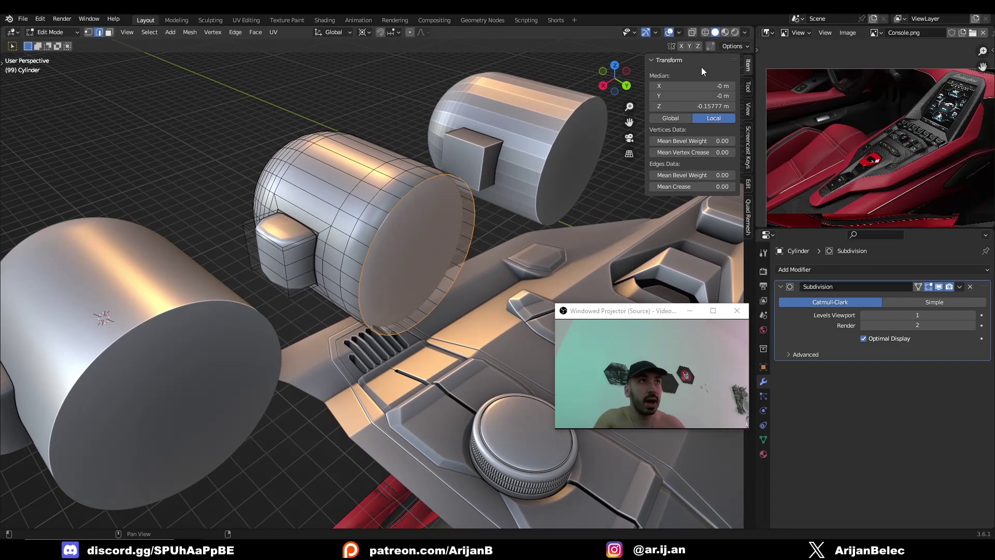
{"action": "left_click", "coordinate": [653, 60]}
{"action": "left_click", "coordinate": [659, 61]}
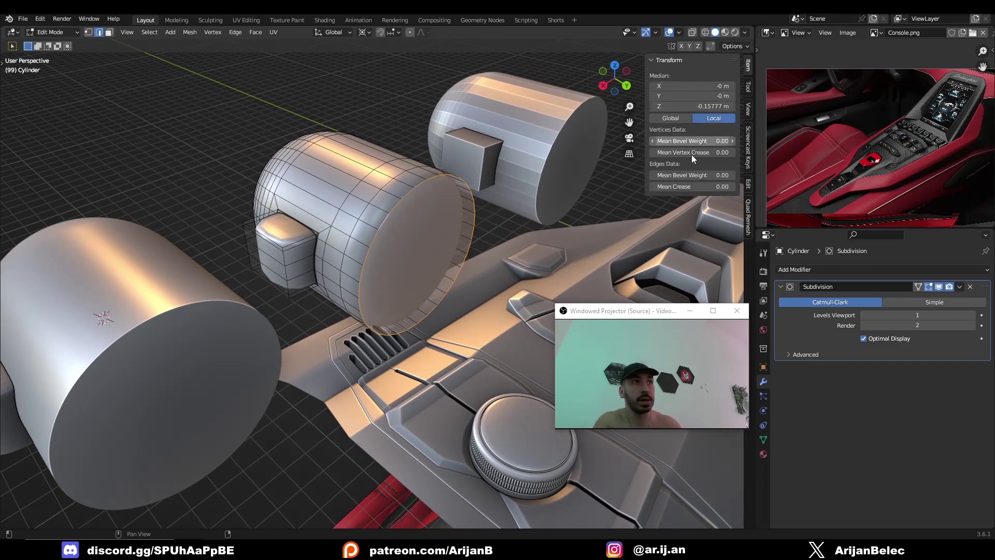
{"action": "left_click", "coordinate": [666, 186]}
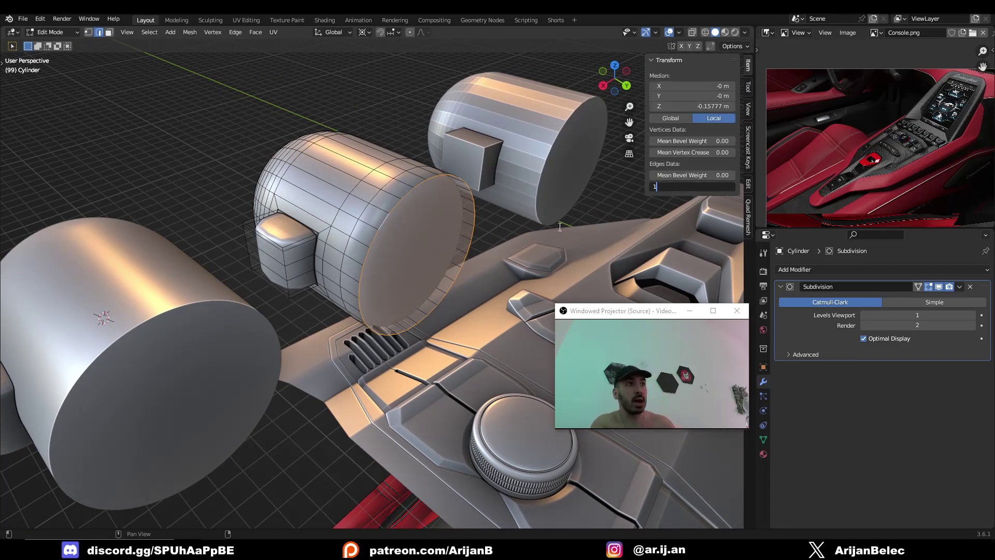
{"action": "type", "text": "1"}
{"action": "key", "text": "Return"}
Step: Mark the creased edge loop on the middle cylinder as sharp and return to Object Mode
{"action": "middle_click_drag", "start_coordinate": [560, 227], "coordinate": [383, 285]}
{"action": "key", "text": "ctrl+e"}
{"action": "left_click", "coordinate": [388, 285]}
{"action": "key", "text": "Tab"}
{"action": "scroll", "coordinate": [387, 278], "scroll_direction": "down", "scroll_amount": 3}
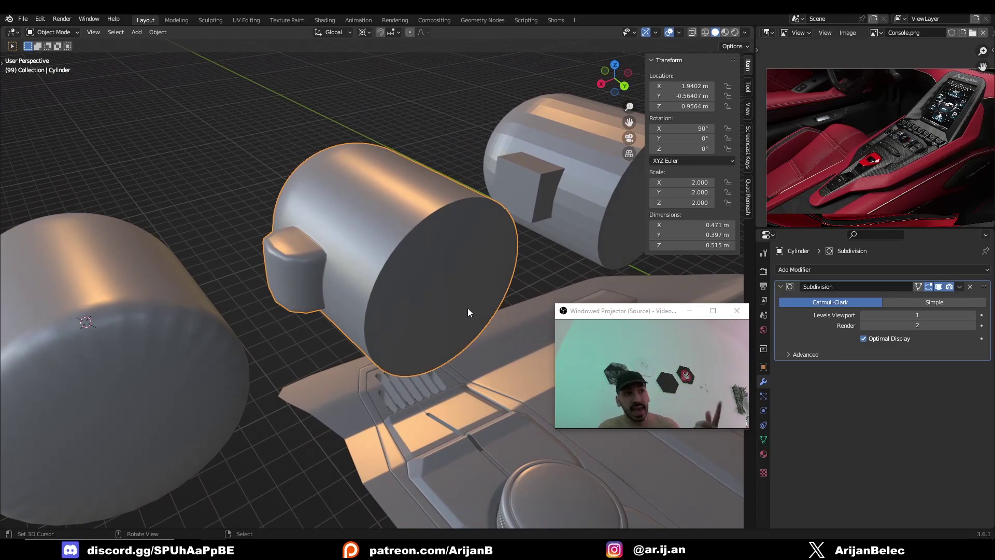
Step: Bevel the edge loop around Cylinder.001's flat end with 2 segments, about 0.003 m wide, and return to Object Mode
{"action": "middle_click_drag", "start_coordinate": [468, 313], "coordinate": [429, 259]}
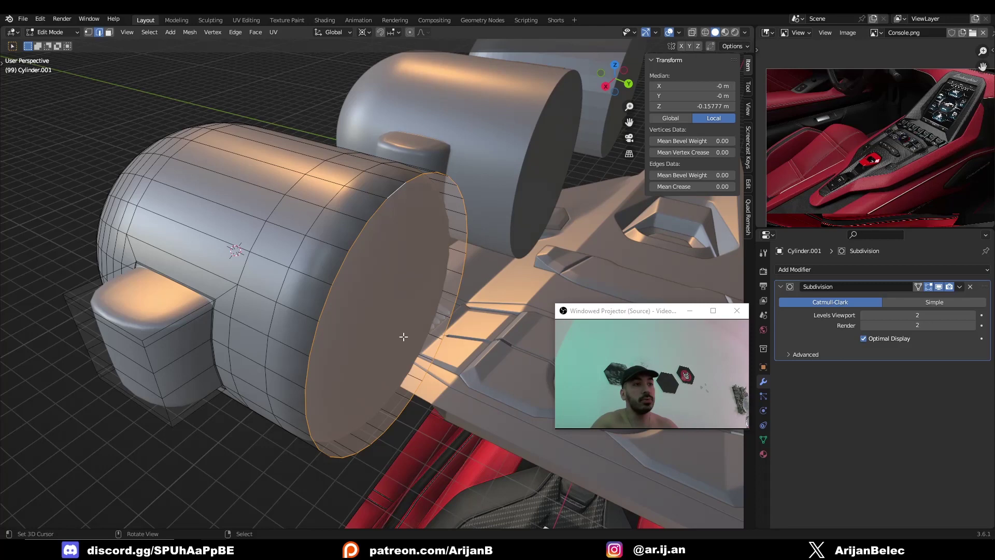
{"action": "middle_click_drag", "start_coordinate": [433, 352], "coordinate": [430, 351]}
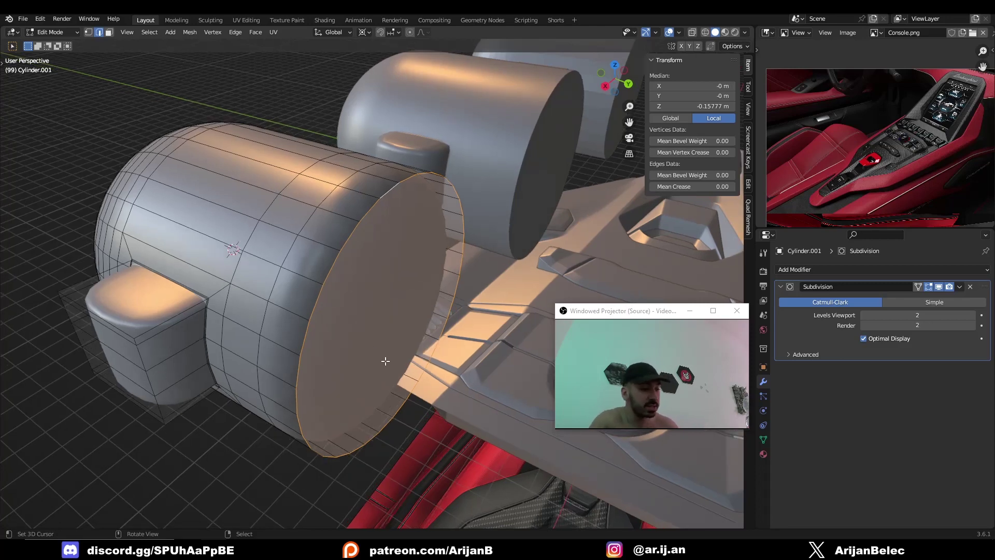
{"action": "scroll", "coordinate": [385, 361], "scroll_direction": "up", "scroll_amount": 3}
{"action": "key", "text": "ctrl+b"}
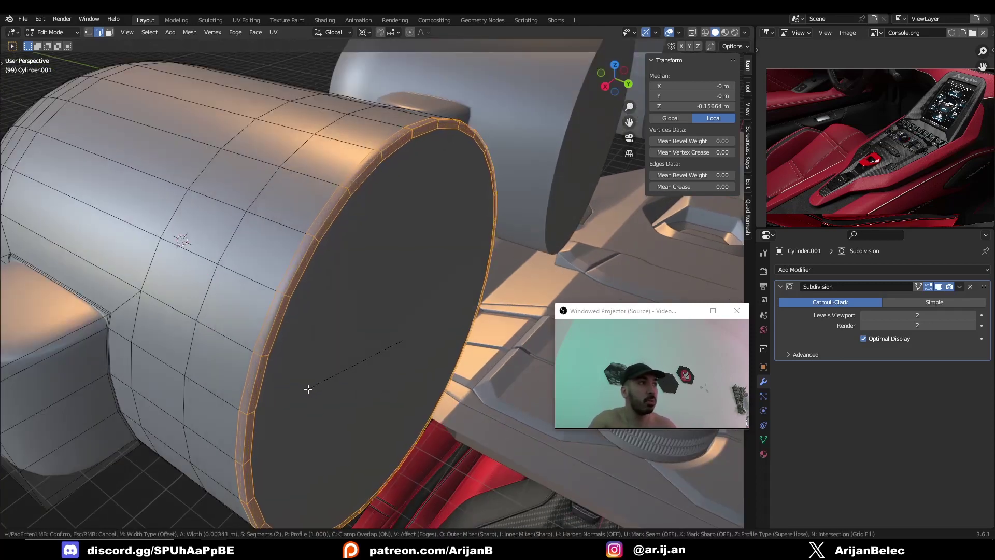
{"action": "left_click", "coordinate": [332, 373]}
{"action": "key", "text": "Tab"}
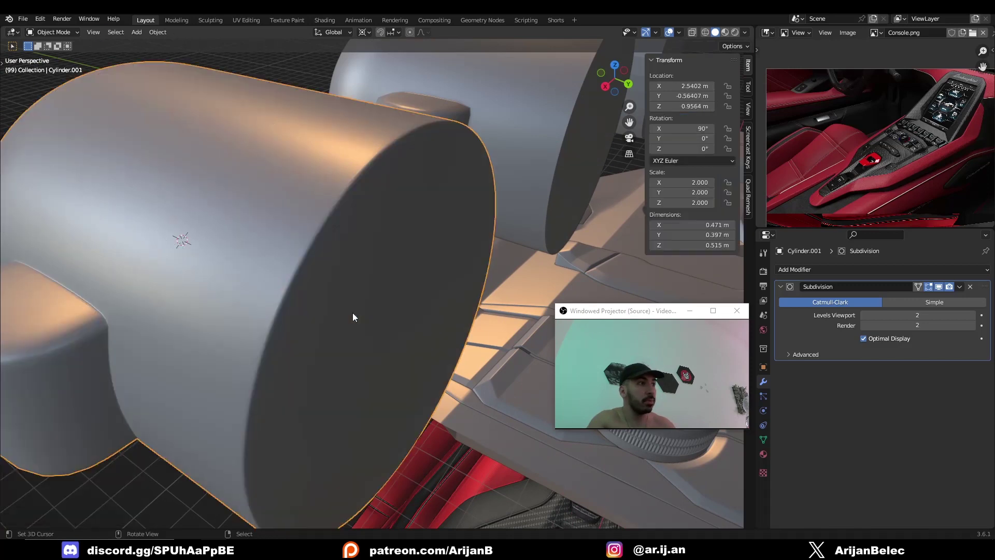
Step: Move the creased cylinder along the X axis beside the bevelled cylinder and compare their rims
{"action": "middle_click_drag", "start_coordinate": [352, 318], "coordinate": [349, 348]}
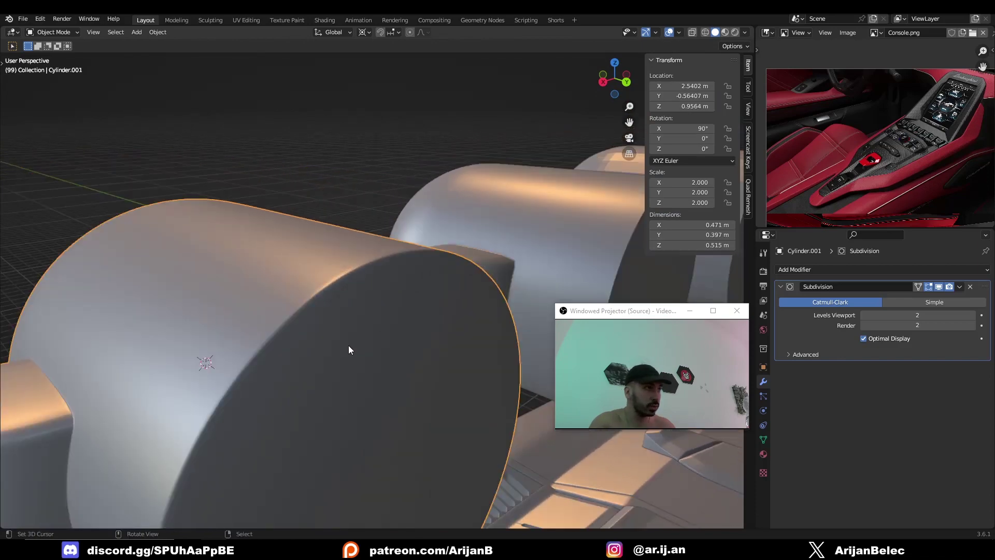
{"action": "scroll", "coordinate": [523, 263], "scroll_direction": "down", "scroll_amount": 5}
{"action": "left_click", "coordinate": [521, 267]}
{"action": "key", "text": "g"}
{"action": "key", "text": "x"}
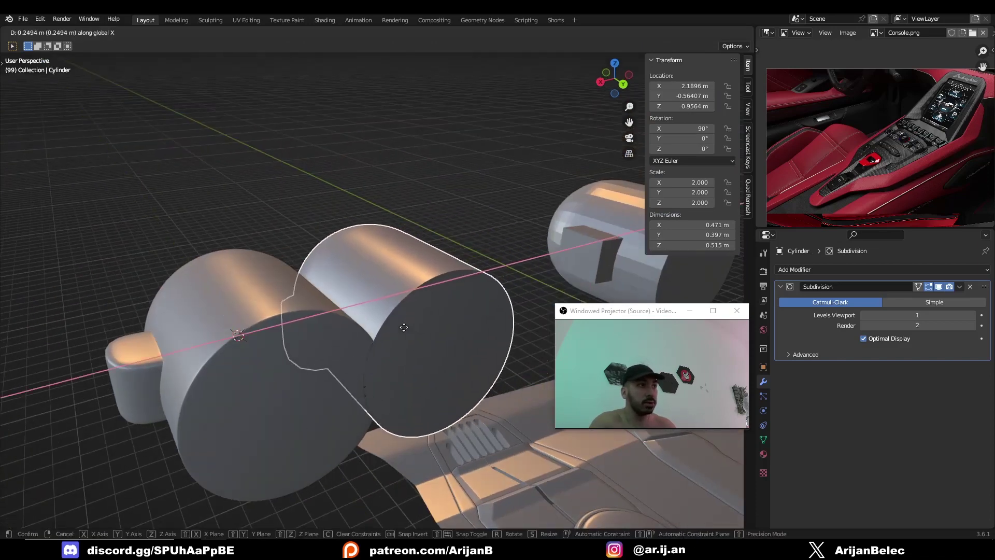
{"action": "left_click", "coordinate": [344, 348]}
{"action": "scroll", "coordinate": [426, 358], "scroll_direction": "up", "scroll_amount": 5}
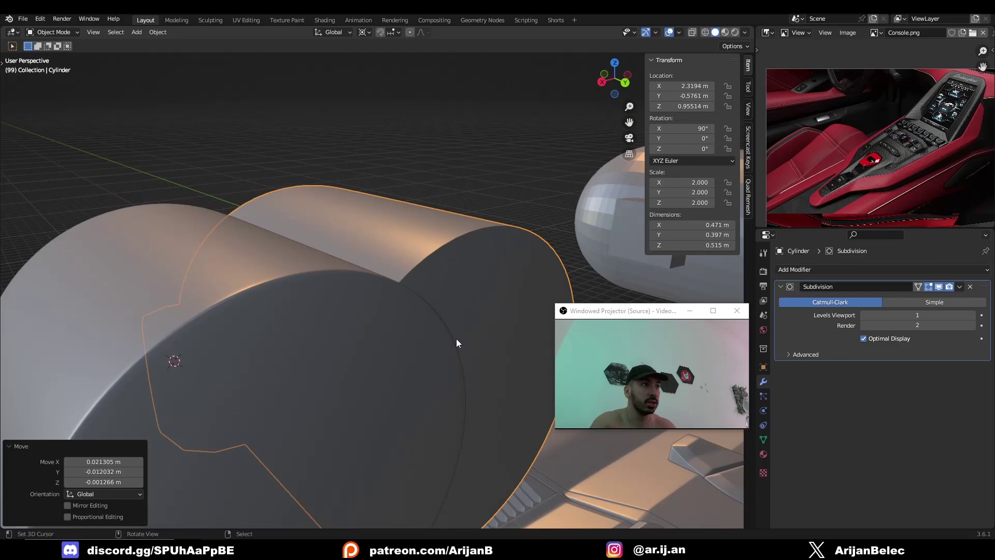
{"action": "middle_click_drag", "start_coordinate": [456, 343], "coordinate": [468, 282]}
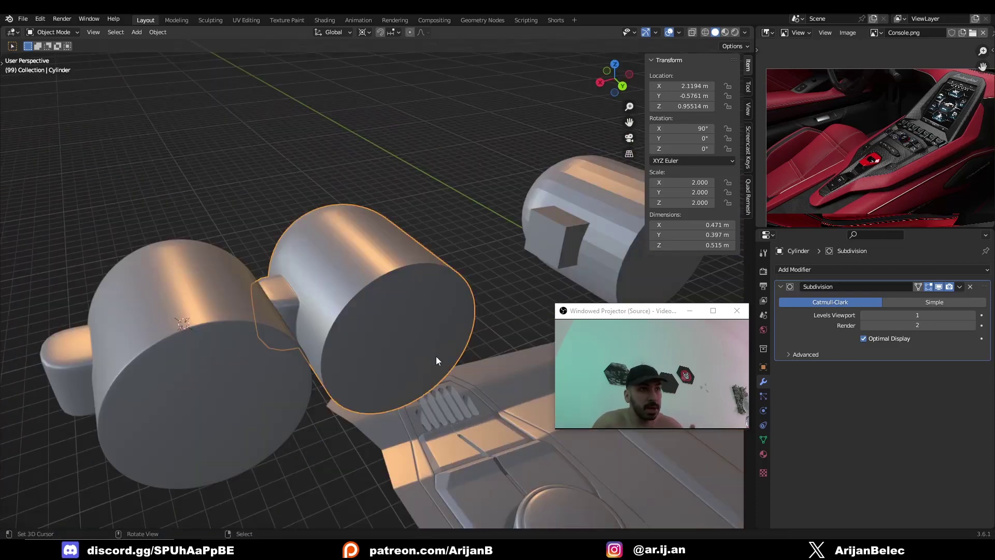
Step: Remove the Subdivision modifier from the creased cylinder and enter Edit Mode
{"action": "left_click", "coordinate": [970, 286]}
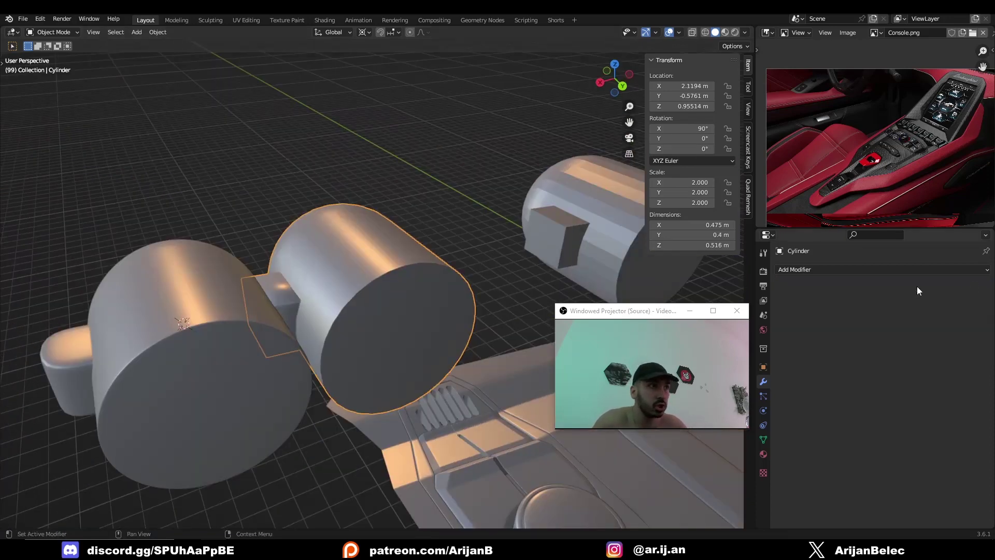
{"action": "scroll", "coordinate": [380, 326], "scroll_direction": "up", "scroll_amount": 2}
{"action": "key", "text": "Tab"}
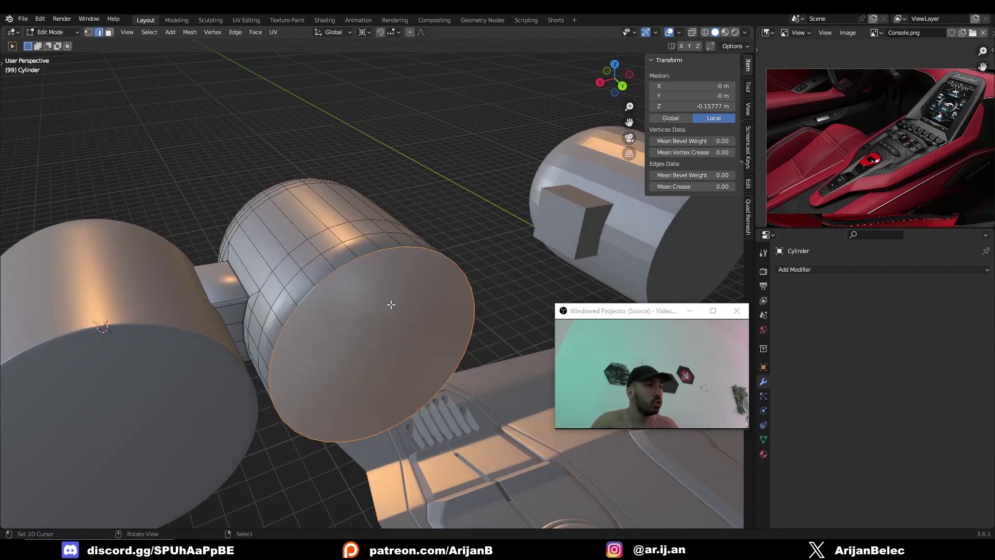
Step: Bevel the edge loop around the cylinder's flat end with 2 segments and return to Object Mode
{"action": "scroll", "coordinate": [390, 305], "scroll_direction": "up", "scroll_amount": 4}
{"action": "key", "text": "ctrl+b"}
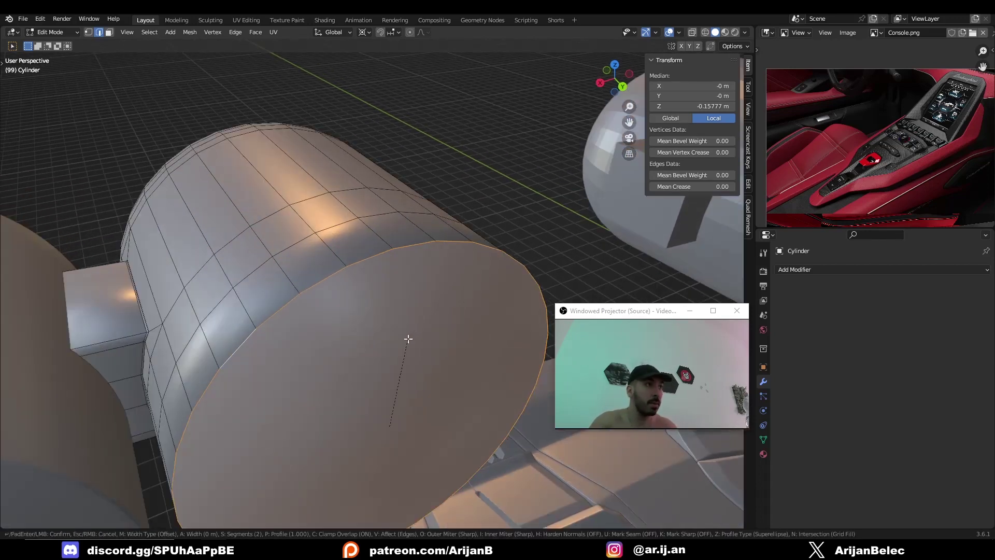
{"action": "left_click", "coordinate": [446, 327]}
{"action": "key", "text": "Tab"}
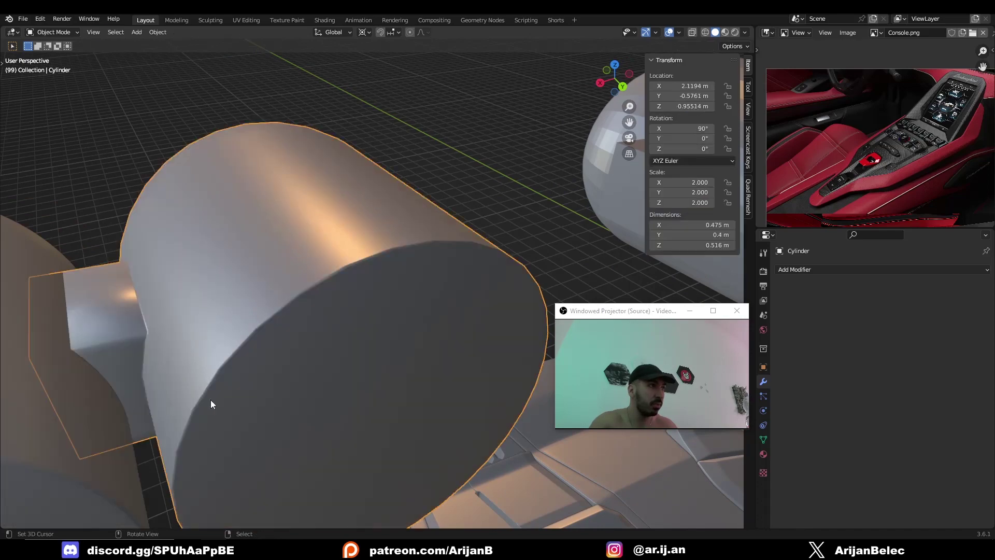
Step: Examine the newly bevelled rim up close and compare its shading with the neighbouring cylinder's rim
{"action": "middle_click_drag", "start_coordinate": [316, 358], "coordinate": [262, 332]}
{"action": "scroll", "coordinate": [262, 331], "scroll_direction": "down", "scroll_amount": 4}
{"action": "middle_click_drag", "start_coordinate": [399, 357], "coordinate": [362, 343]}
{"action": "scroll", "coordinate": [362, 344], "scroll_direction": "up", "scroll_amount": 3}
{"action": "scroll", "coordinate": [330, 329], "scroll_direction": "up", "scroll_amount": 2}
{"action": "key", "text": "alt+a"}
{"action": "middle_click_drag", "start_coordinate": [440, 337], "coordinate": [365, 301]}
{"action": "scroll", "coordinate": [381, 300], "scroll_direction": "up", "scroll_amount": 3}
{"action": "scroll", "coordinate": [381, 300], "scroll_direction": "down", "scroll_amount": 2}
Step: Inspect the bevelled edge loop in Edit Mode, clear the selection, and view both cylinders in Object Mode
{"action": "key", "text": "Tab"}
{"action": "scroll", "coordinate": [365, 302], "scroll_direction": "up", "scroll_amount": 2}
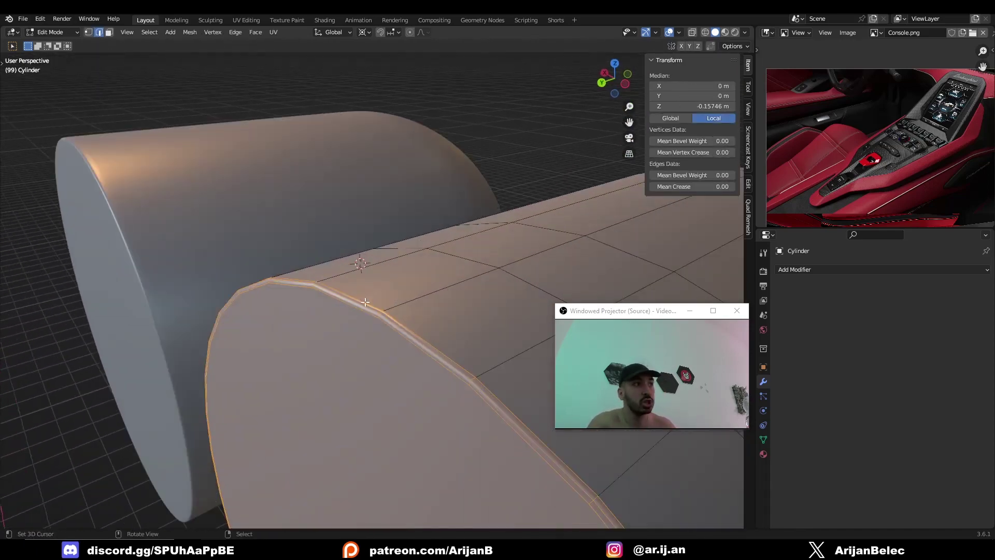
{"action": "key", "text": "alt+a"}
{"action": "key", "text": "Tab"}
{"action": "scroll", "coordinate": [365, 301], "scroll_direction": "down", "scroll_amount": 2}
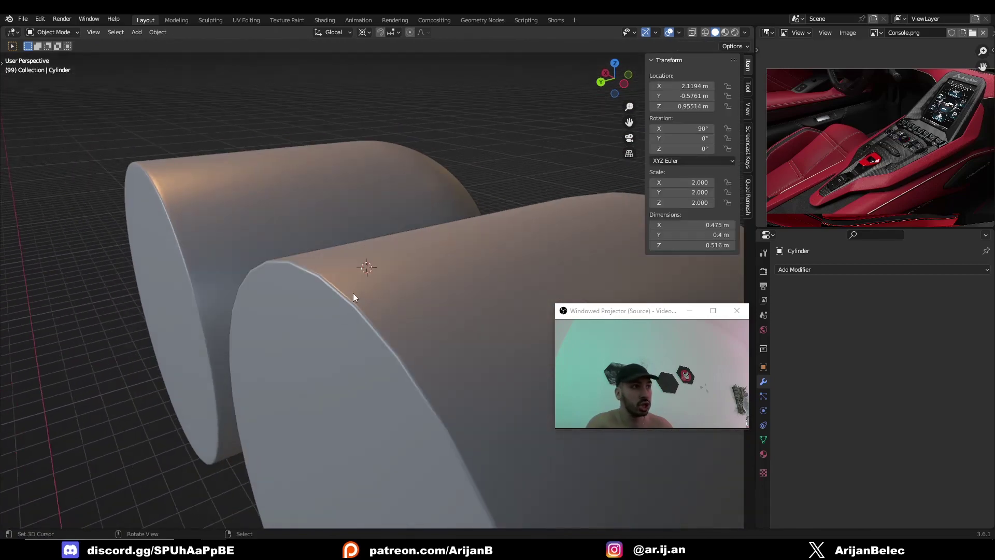
{"action": "middle_click_drag", "start_coordinate": [355, 285], "coordinate": [369, 409]}
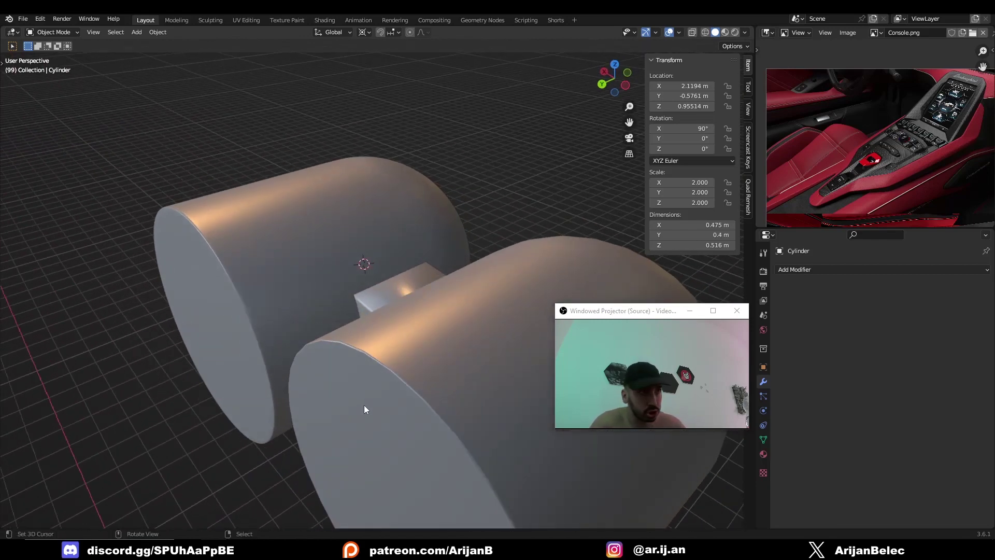
{"action": "scroll", "coordinate": [364, 406], "scroll_direction": "down", "scroll_amount": 3}
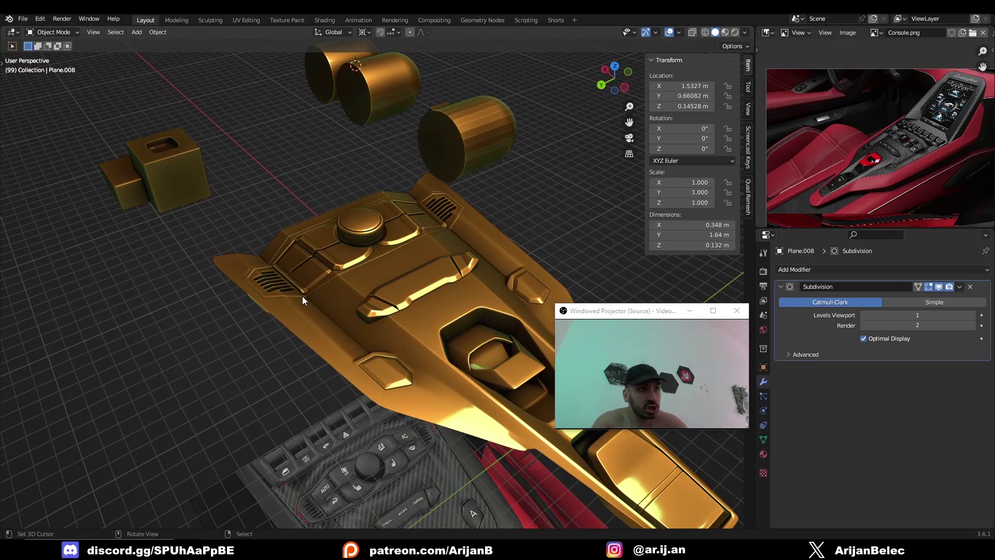
Step: Examine how light catches the edges of the console model around the knob, panels and vent slots
{"action": "scroll", "coordinate": [346, 351], "scroll_direction": "up", "scroll_amount": 3}
{"action": "middle_click_drag", "start_coordinate": [304, 343], "coordinate": [431, 412]}
{"action": "scroll", "coordinate": [945, 159], "scroll_direction": "up", "scroll_amount": 2}
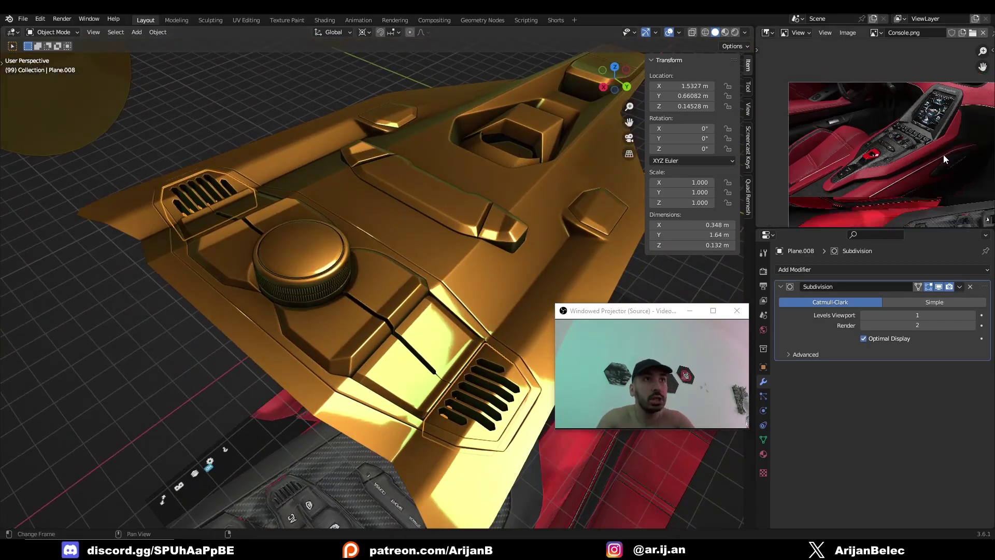
{"action": "scroll", "coordinate": [944, 159], "scroll_direction": "up", "scroll_amount": 3}
{"action": "middle_click_drag", "start_coordinate": [254, 445], "coordinate": [310, 409]}
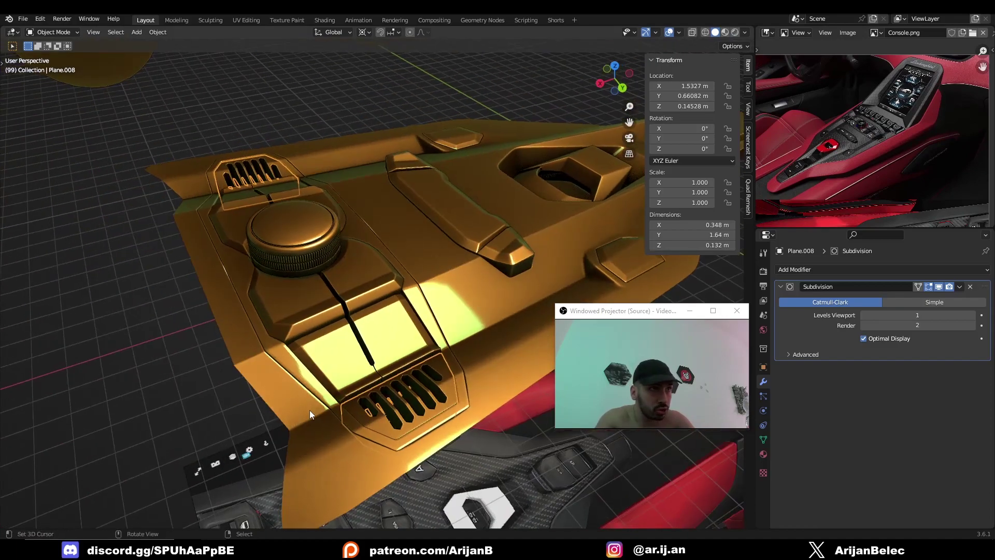
{"action": "scroll", "coordinate": [323, 338], "scroll_direction": "up", "scroll_amount": 5}
{"action": "middle_click_drag", "start_coordinate": [323, 338], "coordinate": [350, 290]}
Step: Check the mesh topology around the console's vent slots in Edit Mode and return to Object Mode
{"action": "key", "text": "Tab"}
{"action": "scroll", "coordinate": [369, 324], "scroll_direction": "up", "scroll_amount": 5}
{"action": "middle_click_drag", "start_coordinate": [375, 328], "coordinate": [348, 339]}
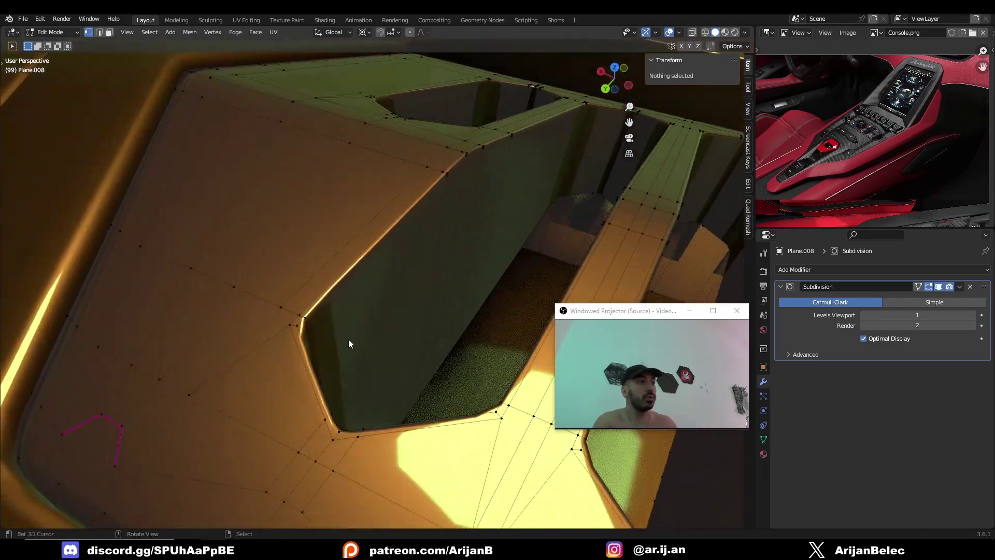
{"action": "key", "text": "Tab"}
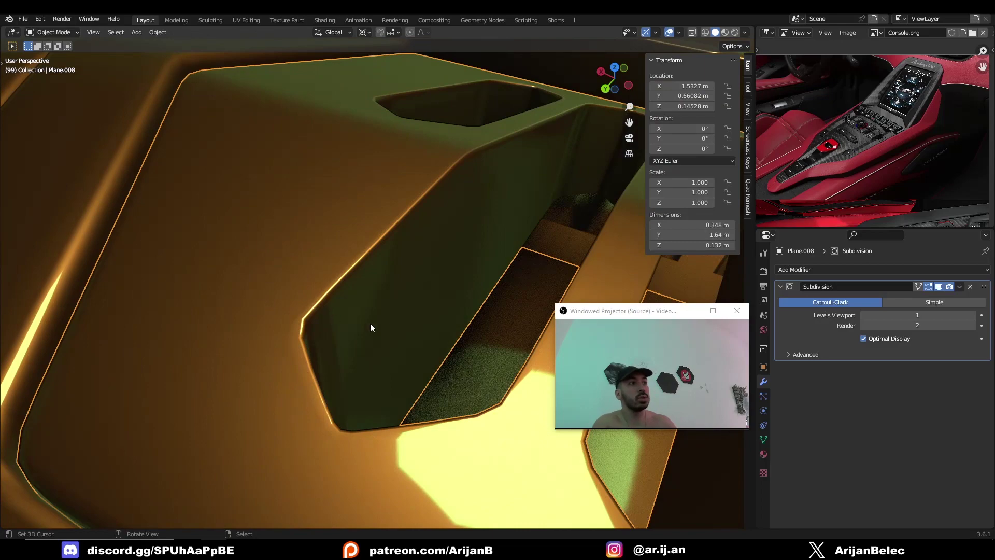
Step: Set the console's Subdivision viewport level to 0 and inspect the vent slot edges in Edit Mode and Object Mode
{"action": "left_click", "coordinate": [865, 317]}
{"action": "middle_click_drag", "start_coordinate": [353, 332], "coordinate": [331, 309]}
{"action": "key", "text": "Tab"}
{"action": "scroll", "coordinate": [311, 340], "scroll_direction": "up", "scroll_amount": 2}
{"action": "middle_click_drag", "start_coordinate": [306, 345], "coordinate": [387, 314], "text": "shift"}
{"action": "scroll", "coordinate": [310, 321], "scroll_direction": "up", "scroll_amount": 4}
{"action": "scroll", "coordinate": [277, 375], "scroll_direction": "down", "scroll_amount": 5}
{"action": "key", "text": "Tab"}
{"action": "scroll", "coordinate": [388, 318], "scroll_direction": "down", "scroll_amount": 3}
{"action": "middle_click_drag", "start_coordinate": [409, 346], "coordinate": [429, 479]}
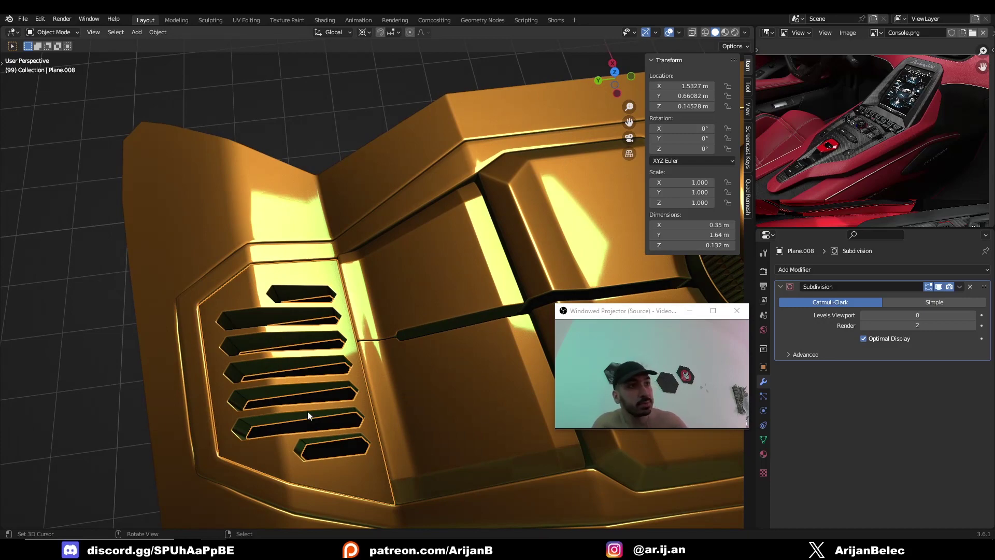
Step: Review the edge shading across the whole unsubdivided console and the nearby cylinders
{"action": "scroll", "coordinate": [307, 411], "scroll_direction": "down", "scroll_amount": 3}
{"action": "middle_click_drag", "start_coordinate": [306, 392], "coordinate": [306, 368]}
{"action": "scroll", "coordinate": [306, 371], "scroll_direction": "down", "scroll_amount": 2}
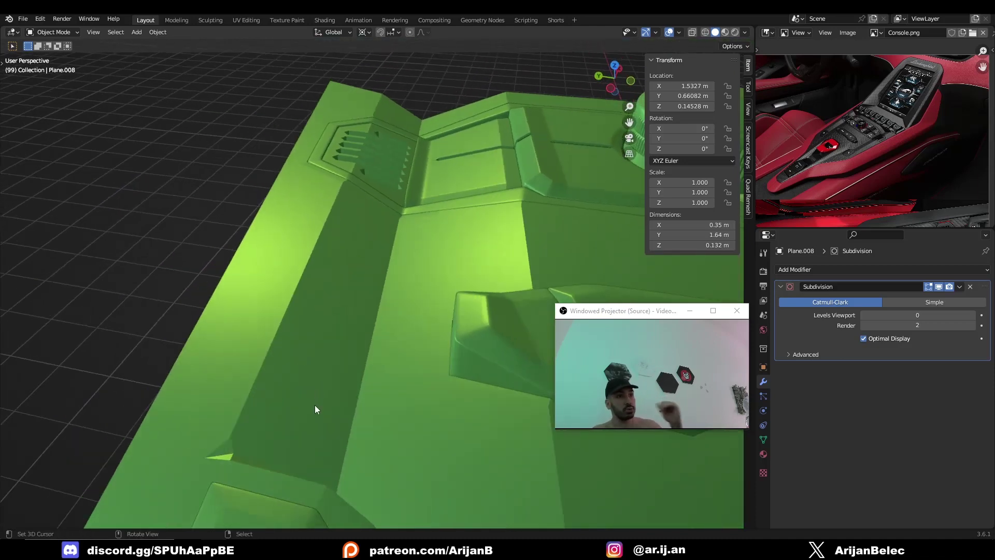
{"action": "scroll", "coordinate": [378, 431], "scroll_direction": "down", "scroll_amount": 3}
{"action": "middle_click_drag", "start_coordinate": [378, 431], "coordinate": [406, 397]}
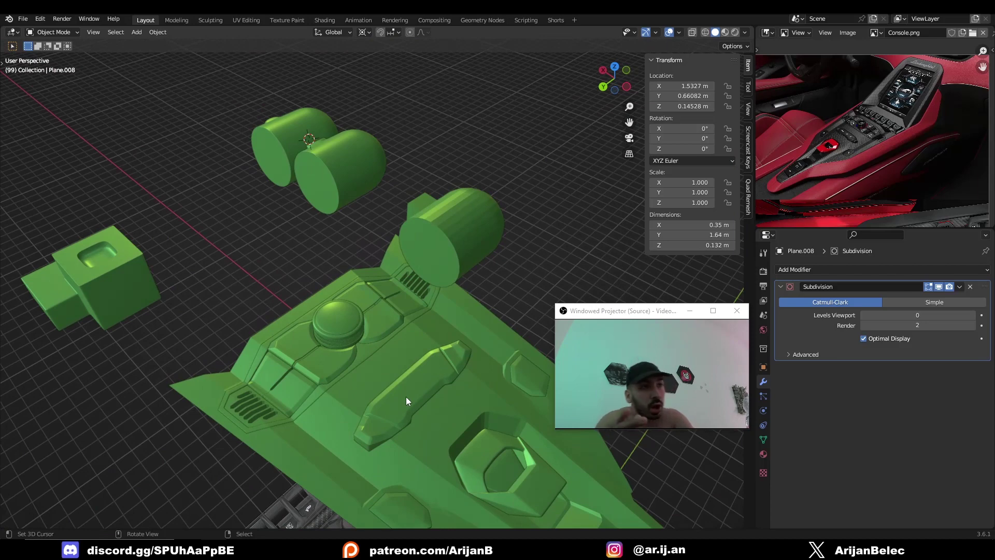